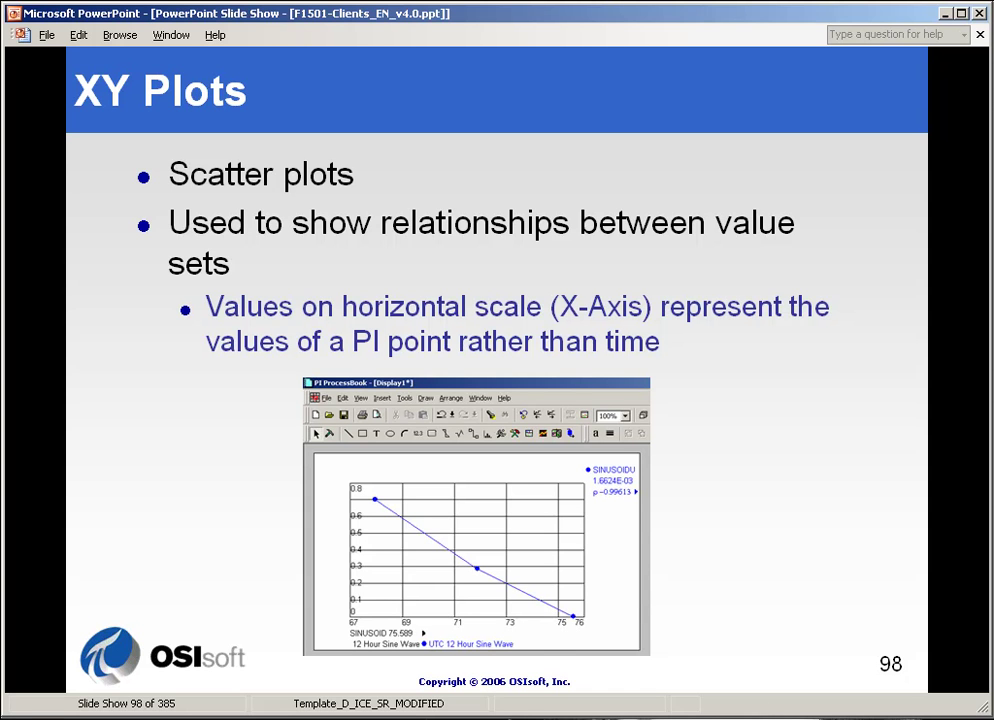
Draw an XY plot rectangle on the empty display to bring up Define XY Plot.
click(540, 716)
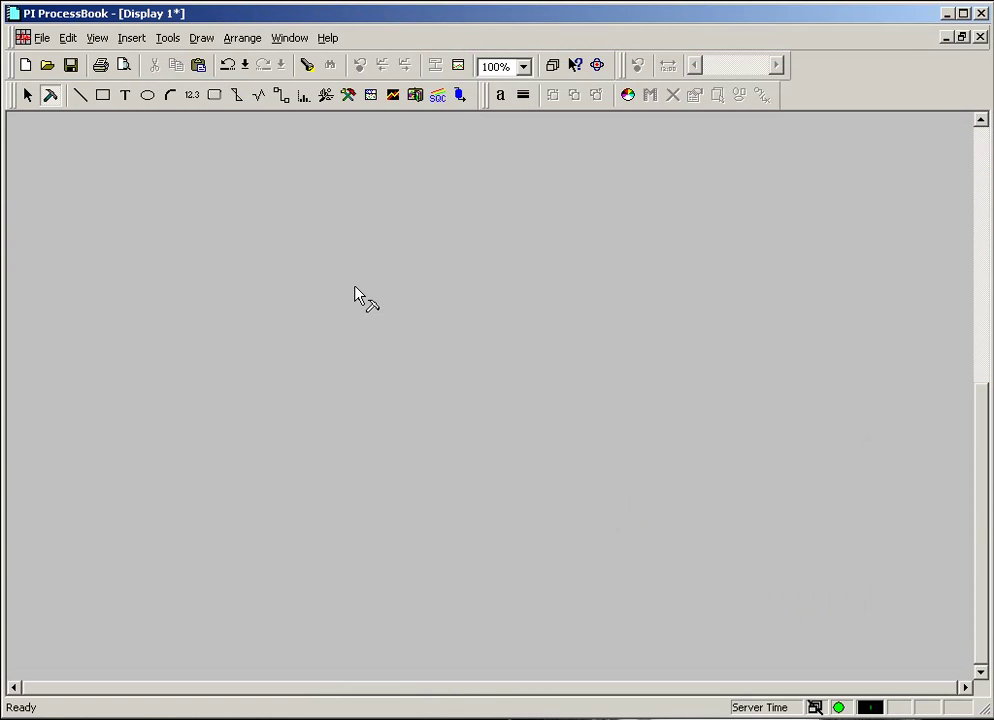
click(205, 40)
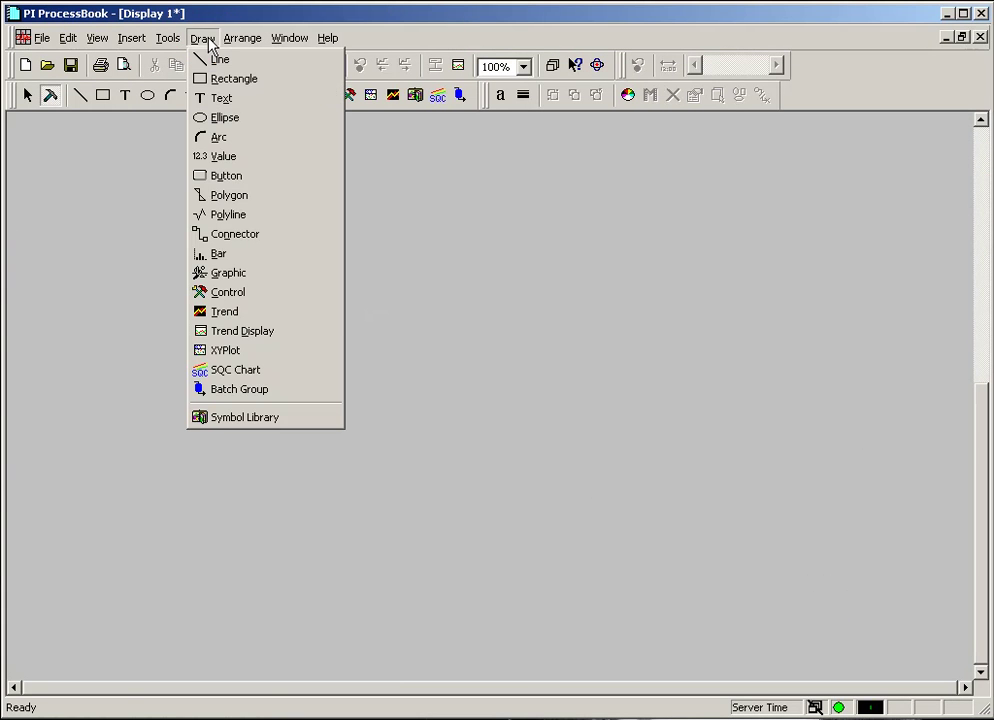
click(222, 350)
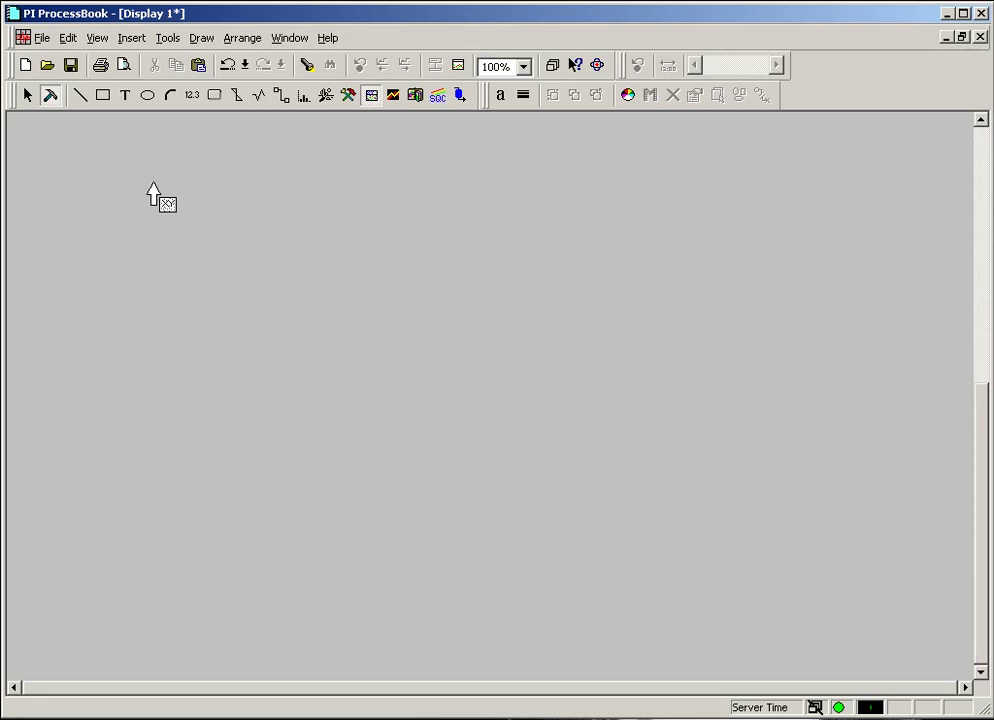
drag(156, 184, 765, 563)
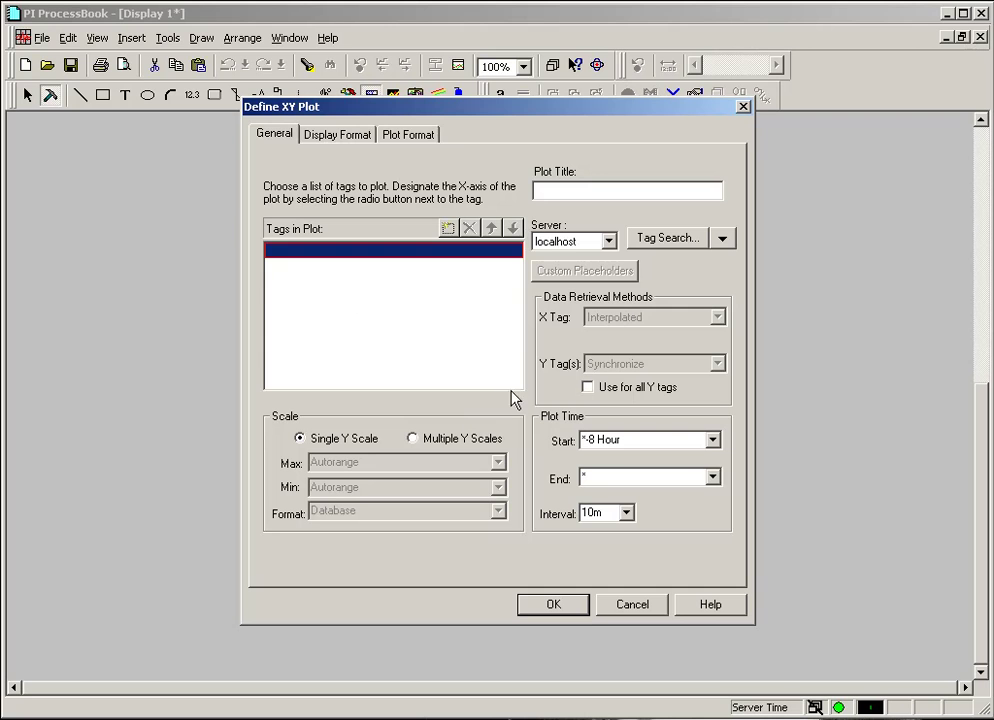
Search tags with mask sinus* and add SINUSOID and SINUSOIDU to the plot.
click(648, 246)
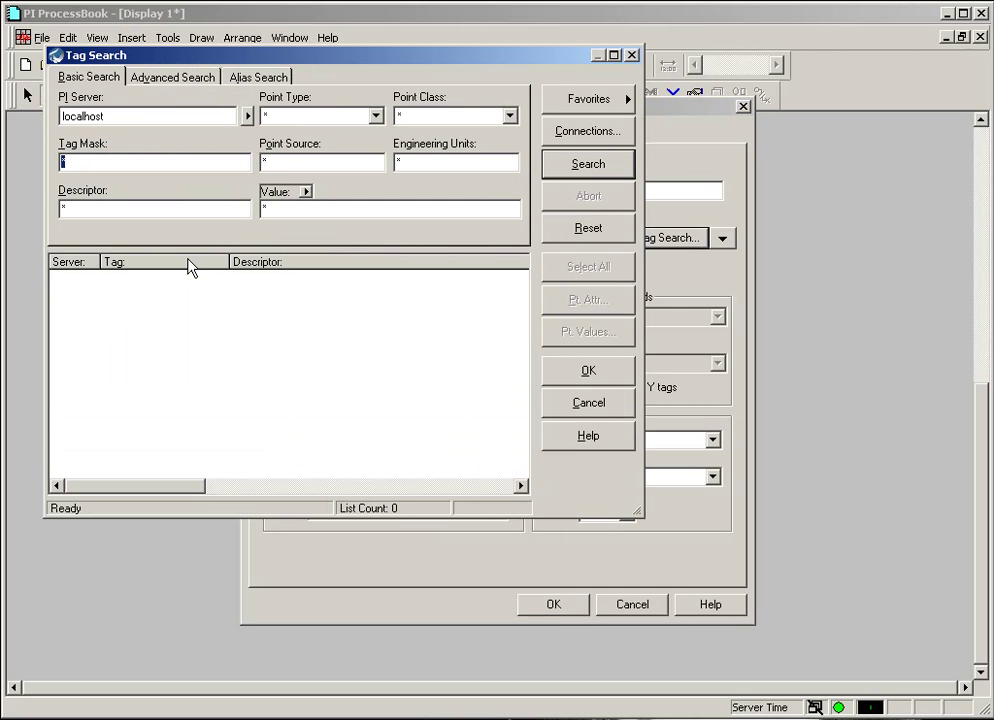
text(sinus)
text(*)
click(600, 168)
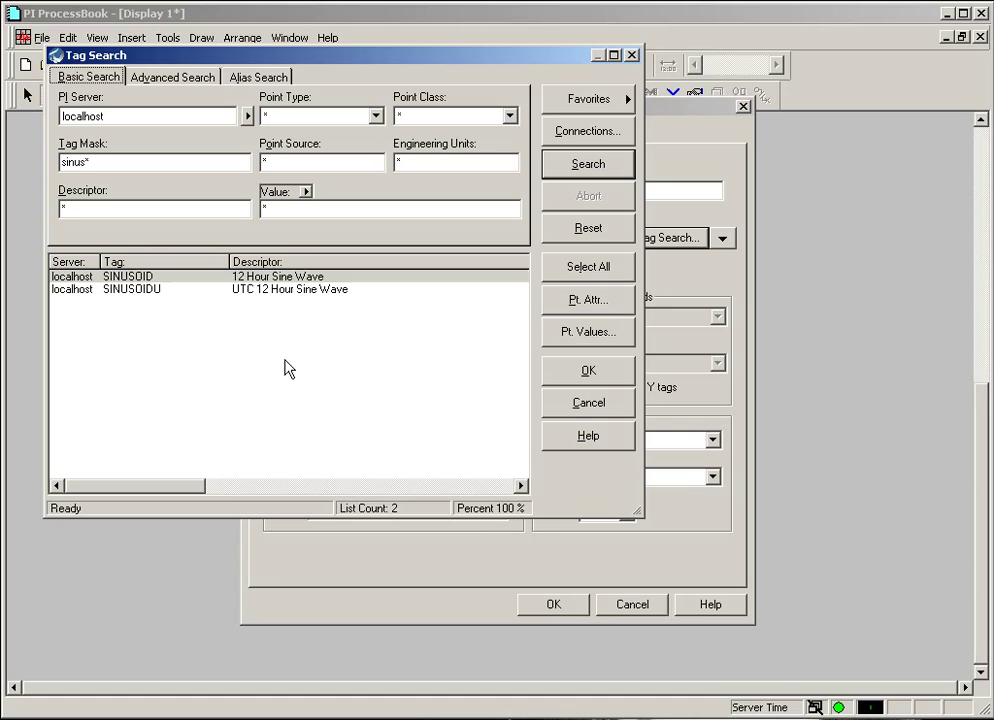
click(140, 278)
shift+click(146, 291)
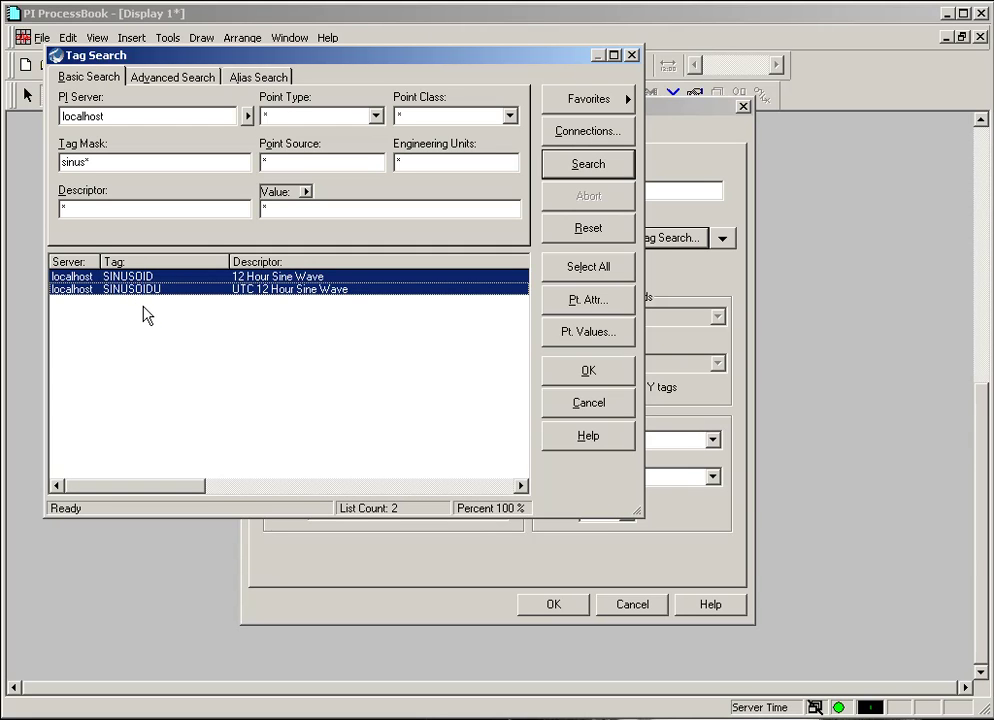
click(589, 372)
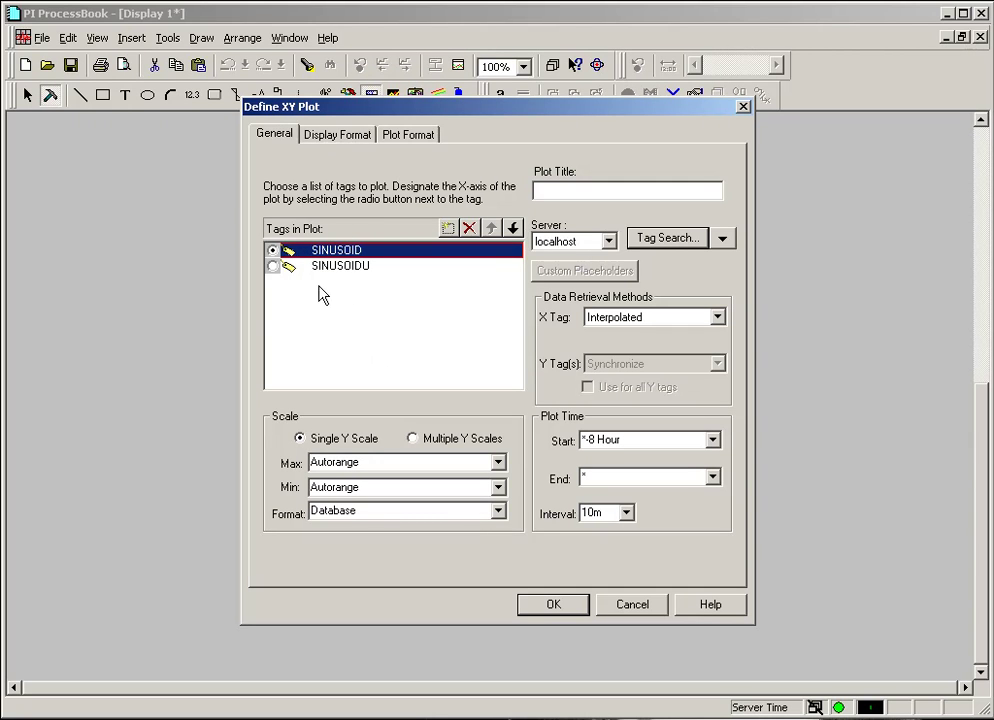
Keep SINUSOID as the X-axis tag with interpolated X-tag retrieval.
click(272, 267)
click(273, 251)
click(658, 323)
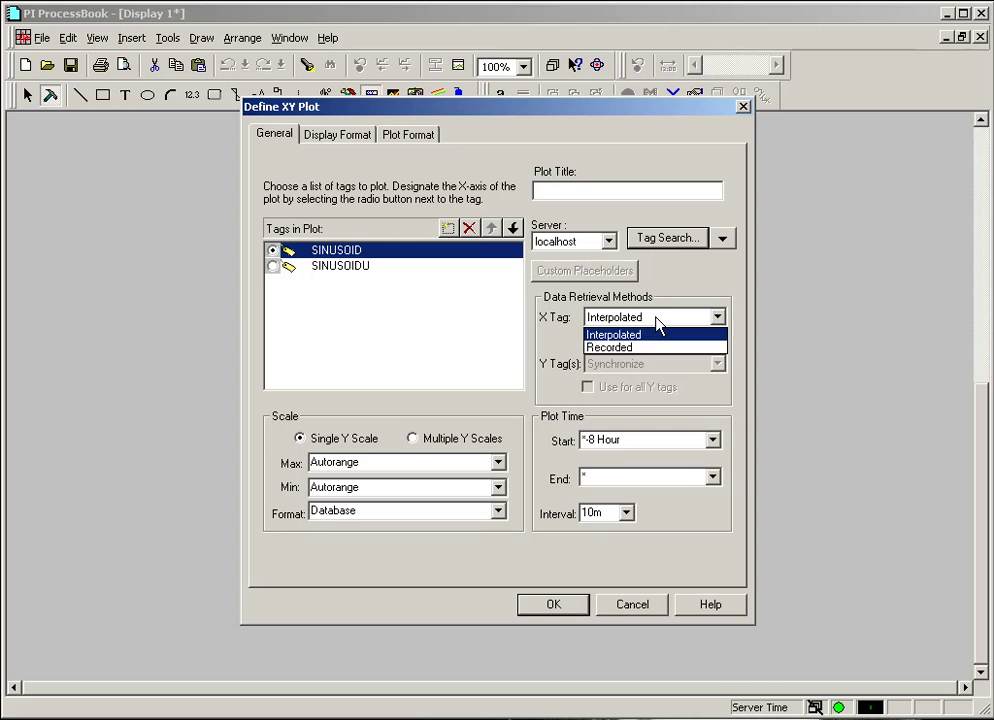
click(635, 334)
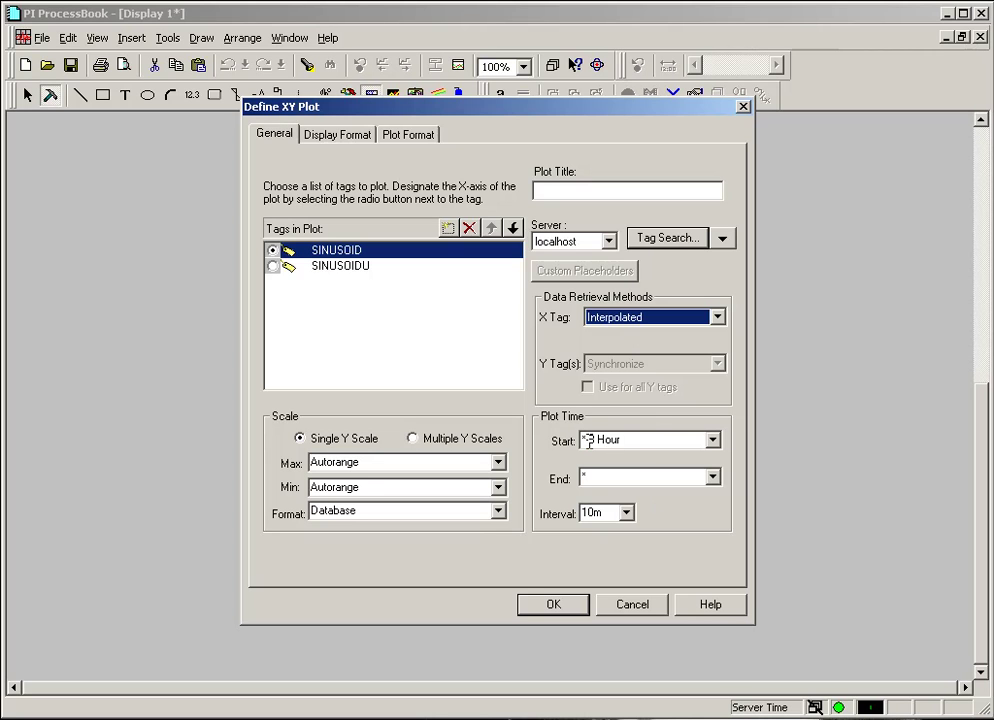
Set the plot start time to *-2h and the interval to 5m.
drag(582, 440, 628, 438)
text(*)
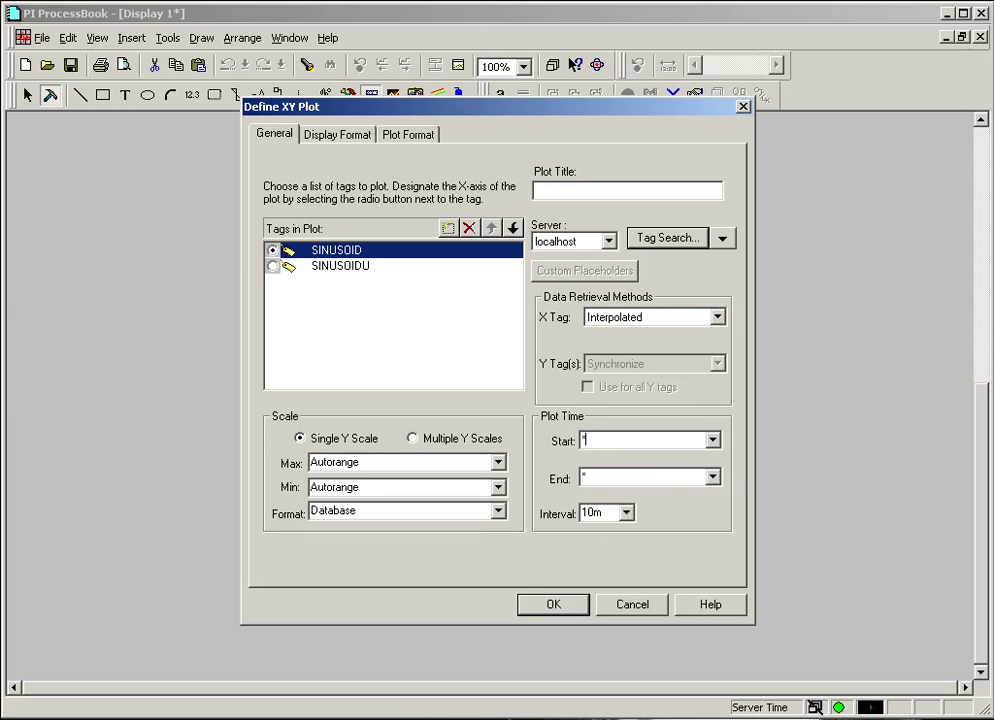
text(-2h)
double_click(586, 512)
text(5m)
Keep SINUSOIDU's Y-tag retrieval synchronized and title the plot 'scatter plot'.
click(344, 268)
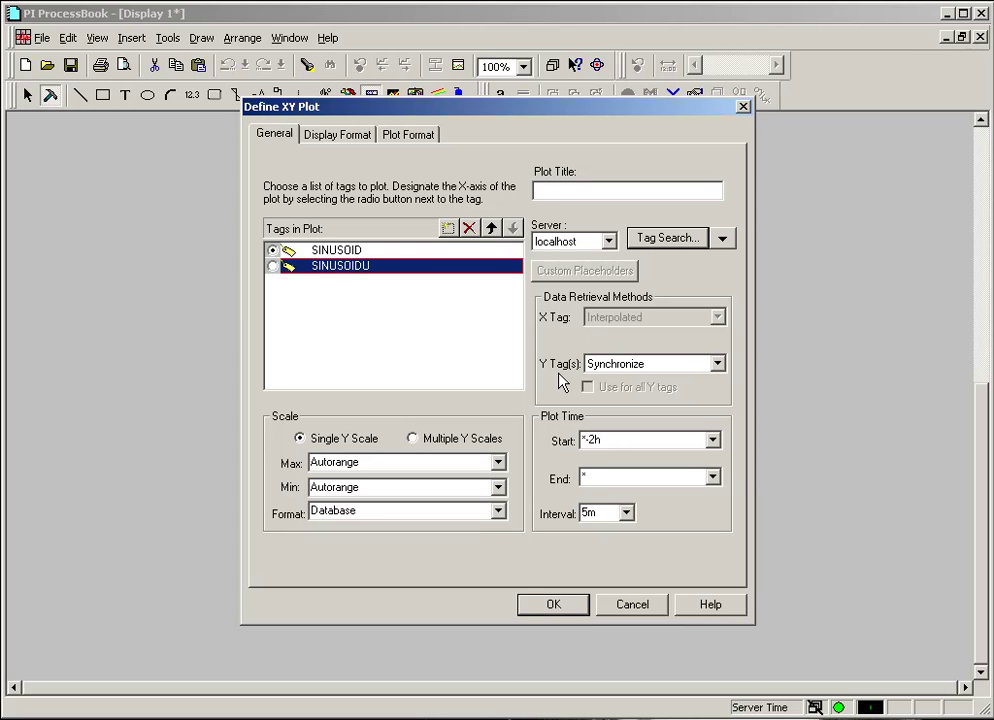
click(638, 368)
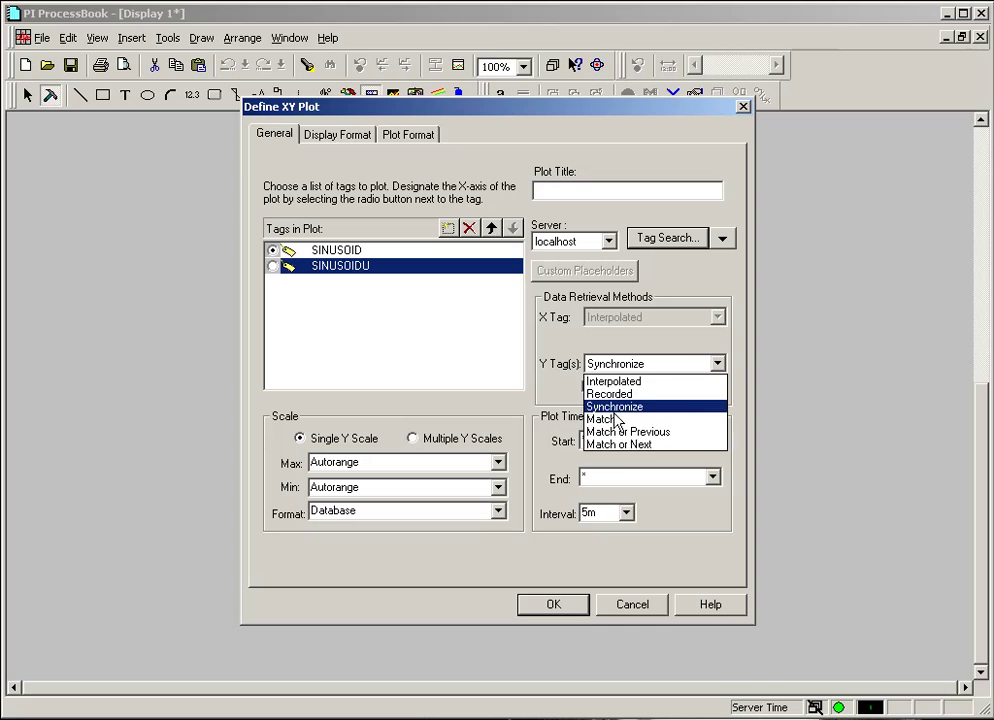
click(620, 405)
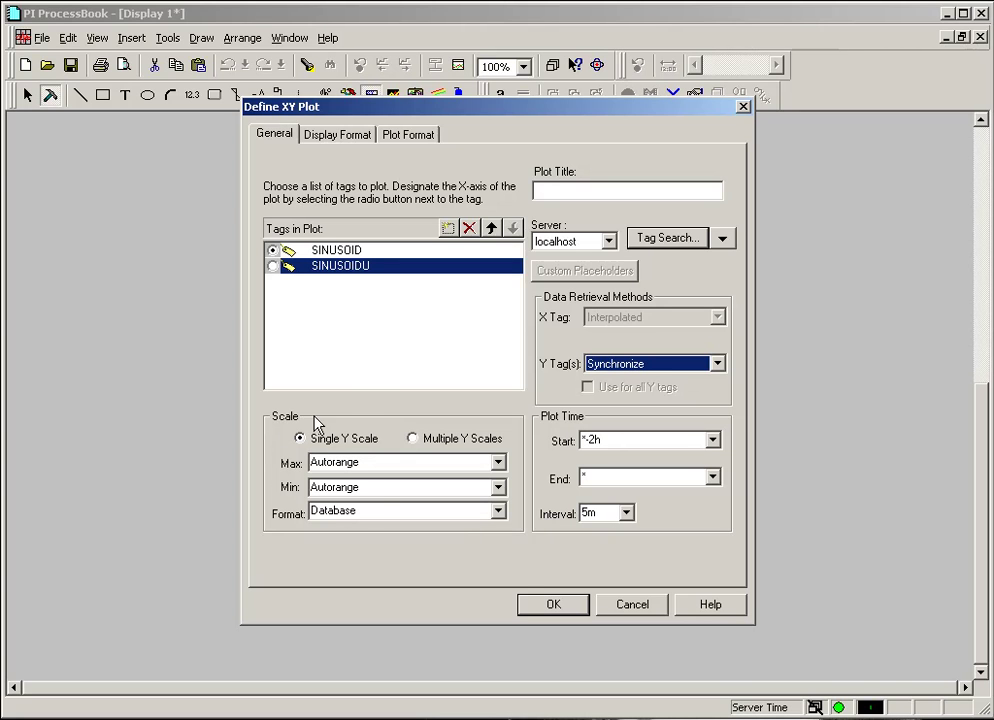
click(555, 190)
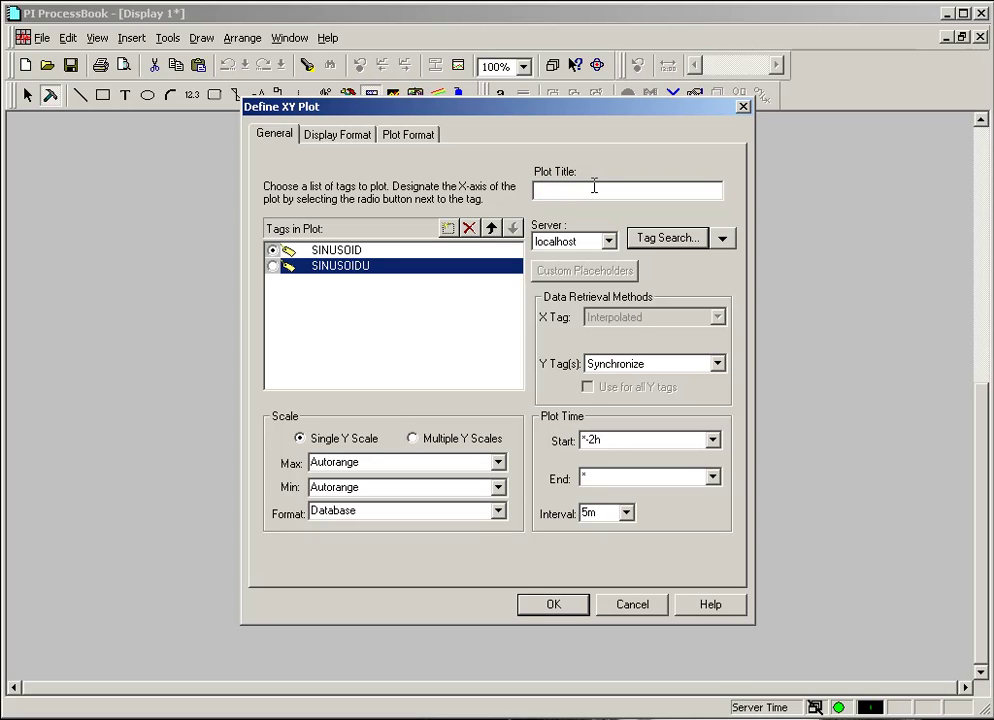
text(scatte)
text(r plot)
Confirm the plot definition, switch to run mode, and inspect a data point.
click(557, 604)
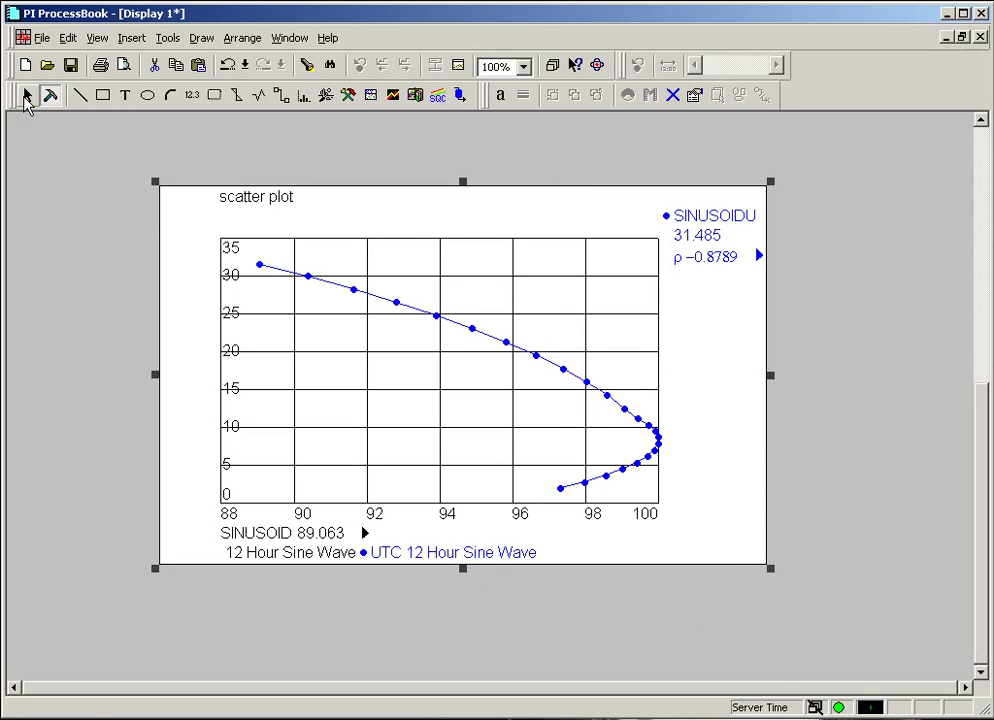
click(27, 95)
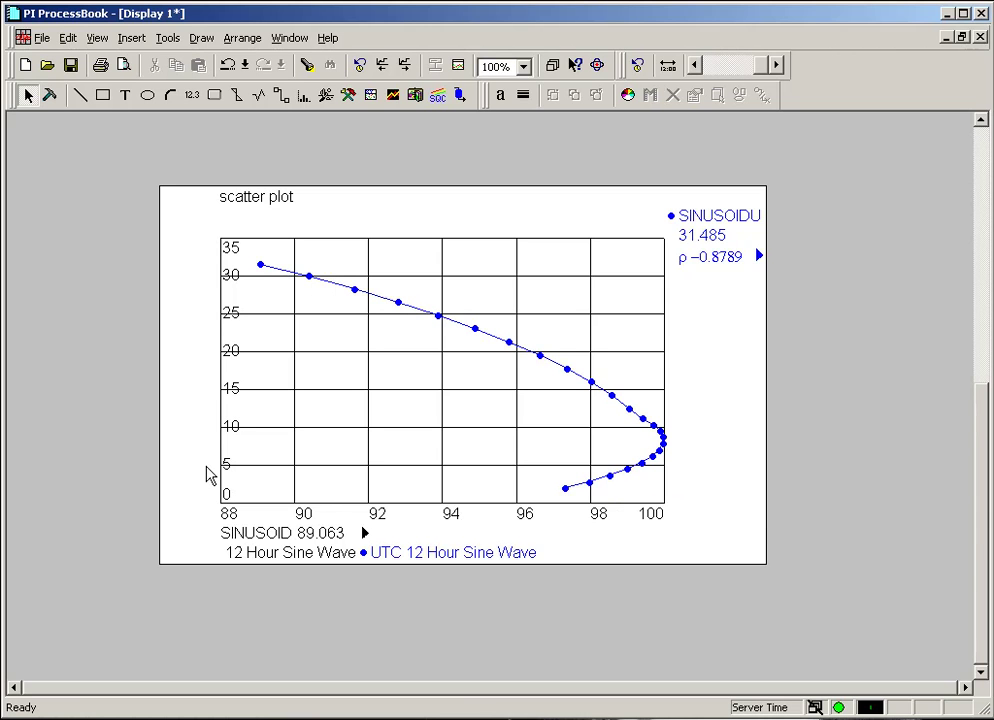
click(211, 284)
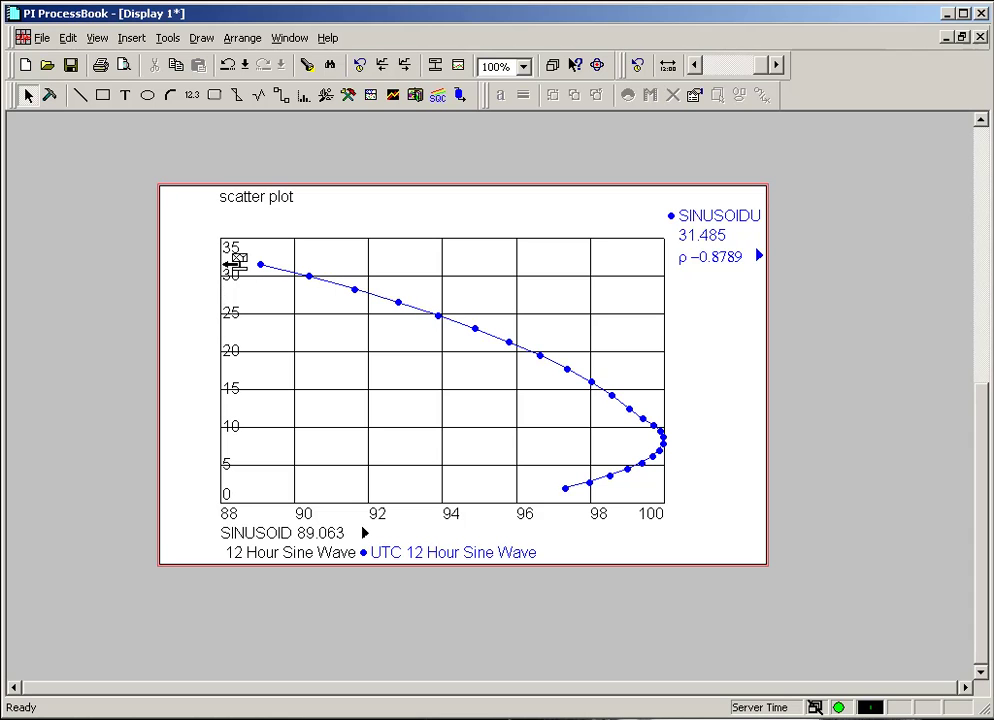
mouse_move(609, 475)
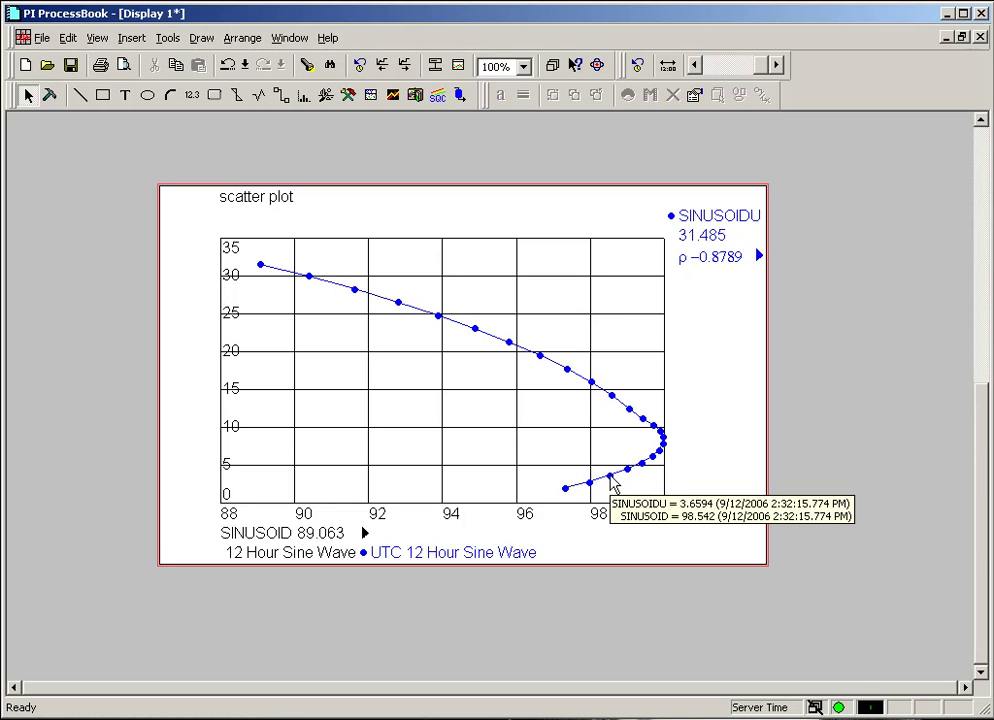
click(612, 523)
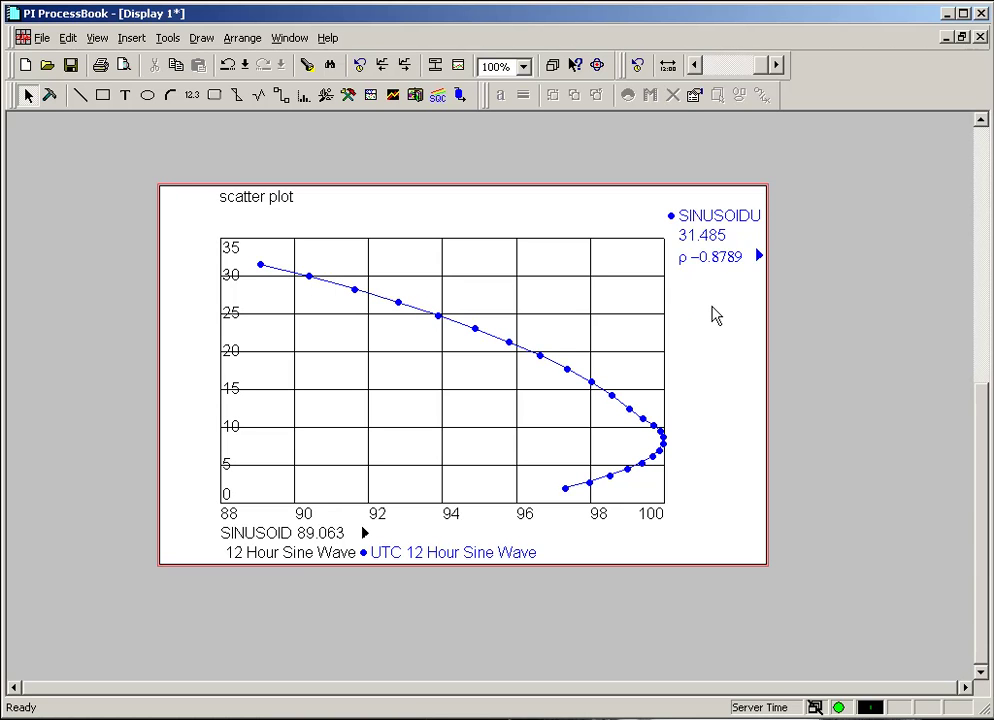
In Build mode, uncheck Match Trace and set the plot's Last Marker Color to red.
click(49, 95)
double_click(399, 402)
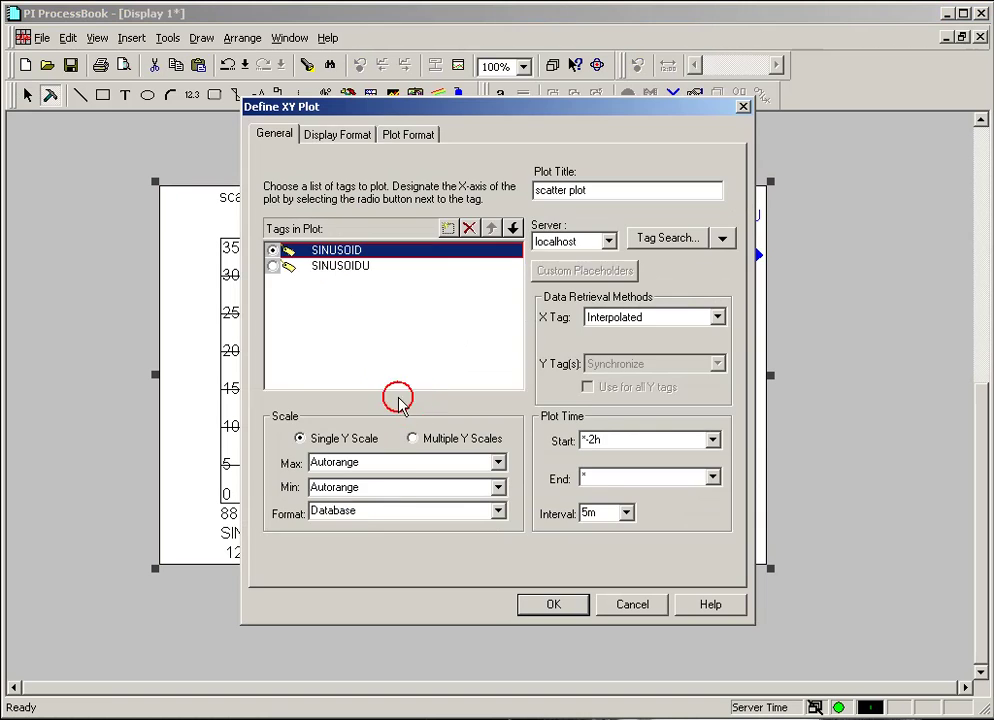
click(368, 135)
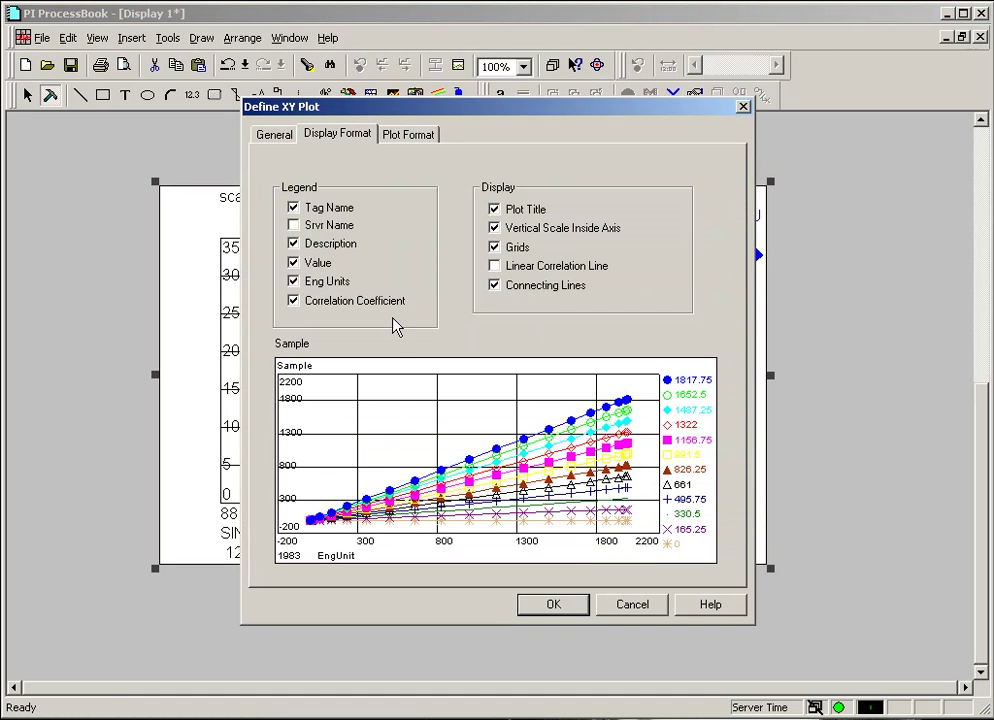
click(406, 136)
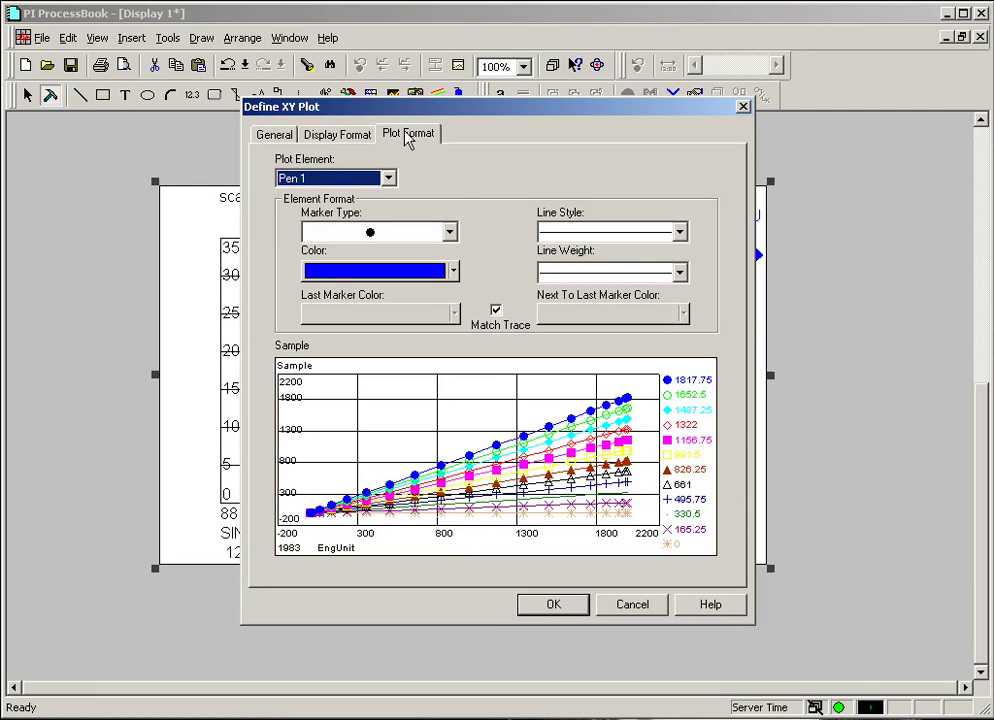
click(496, 311)
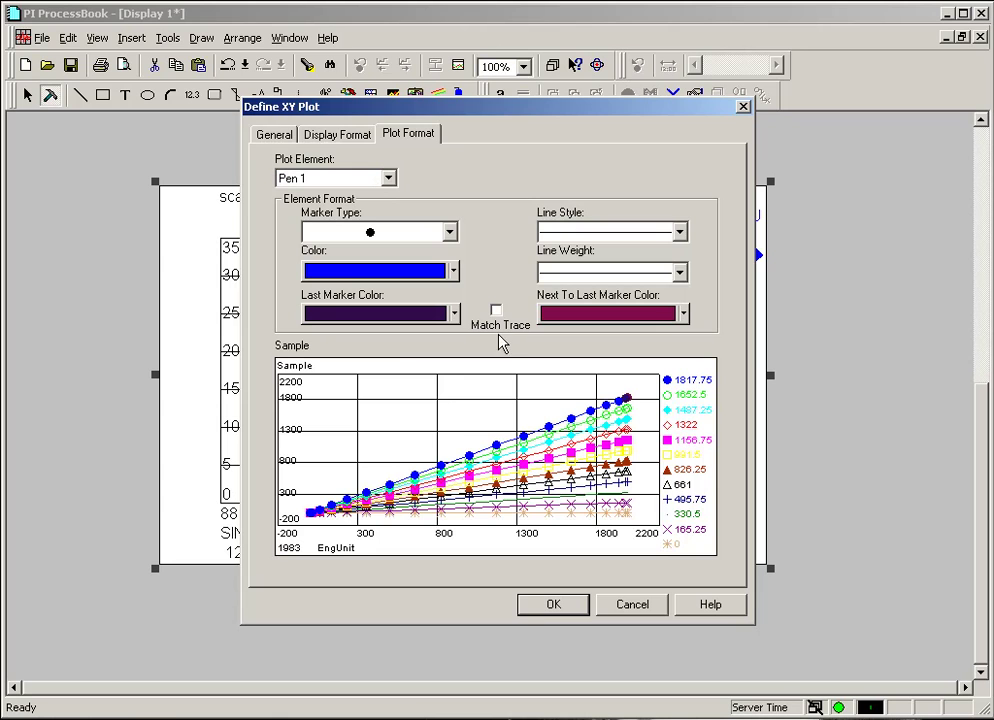
click(454, 313)
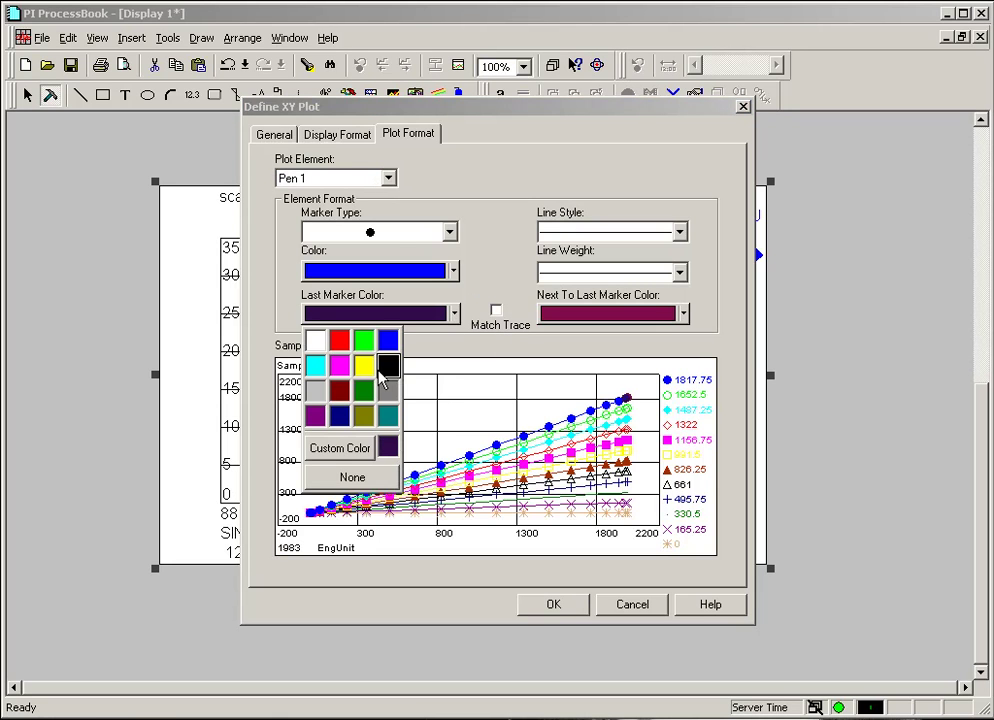
click(339, 343)
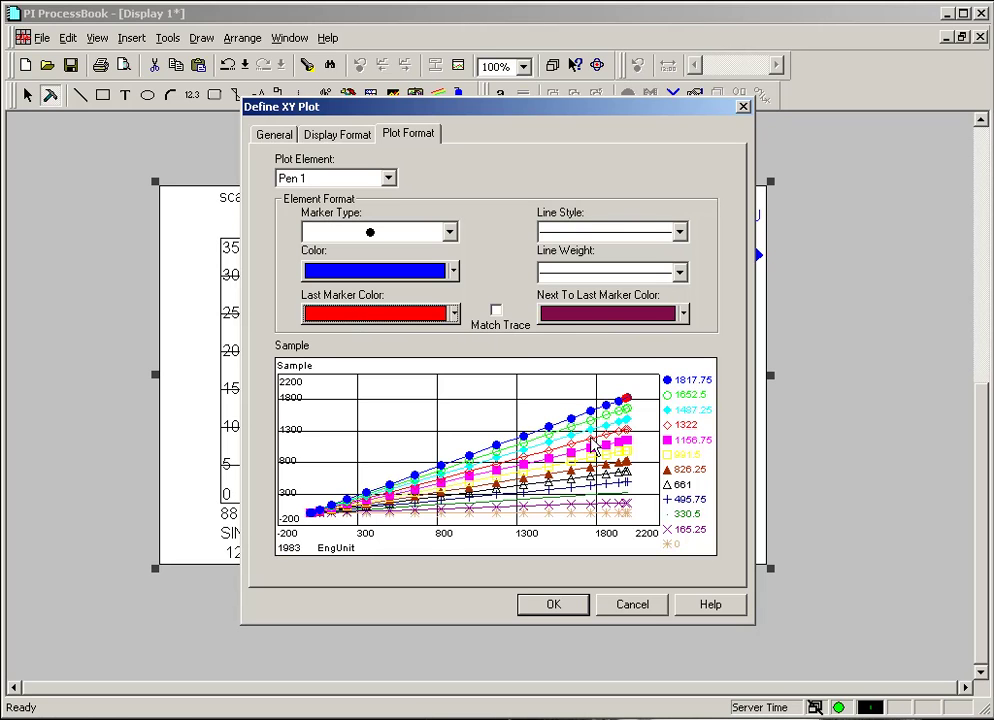
click(549, 605)
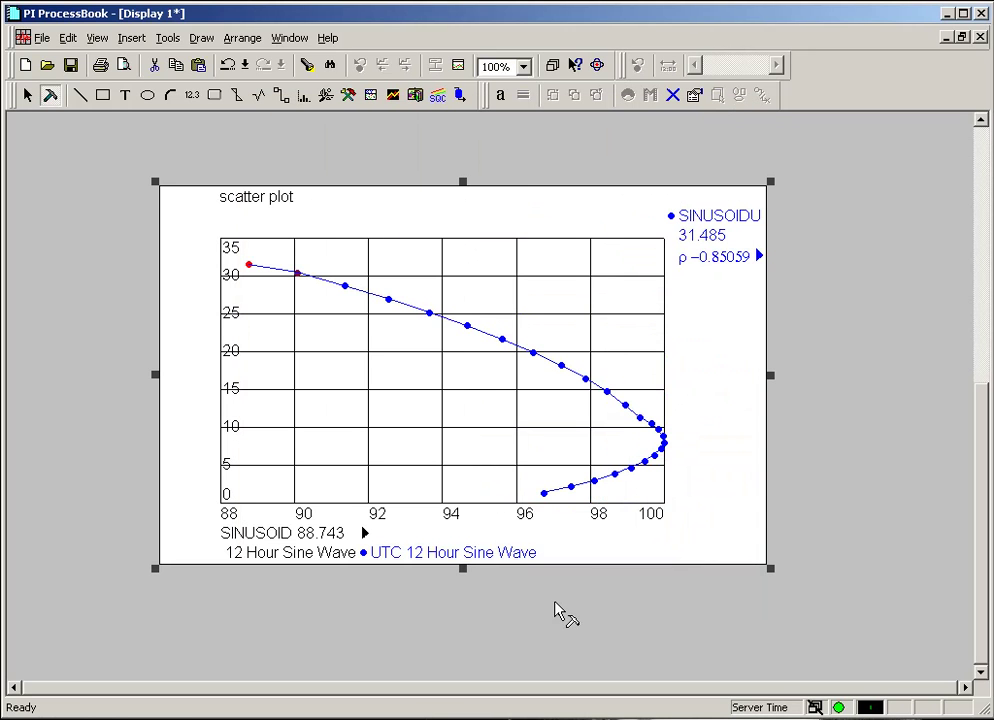
Switch back to run mode and select the plot to view its red newest point.
click(31, 100)
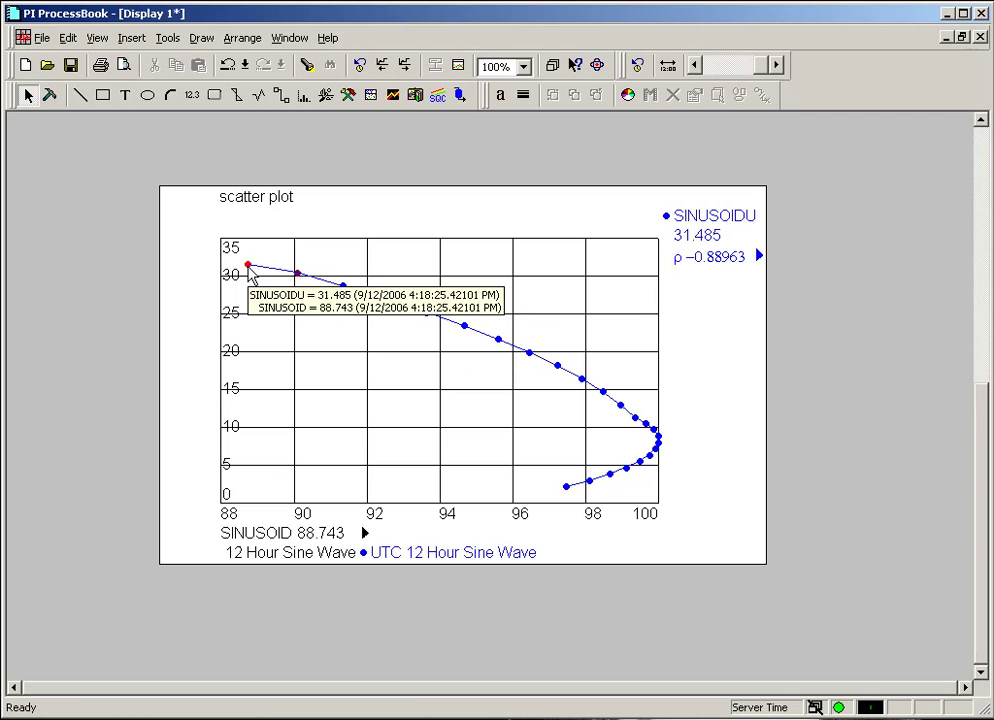
click(396, 339)
click(324, 314)
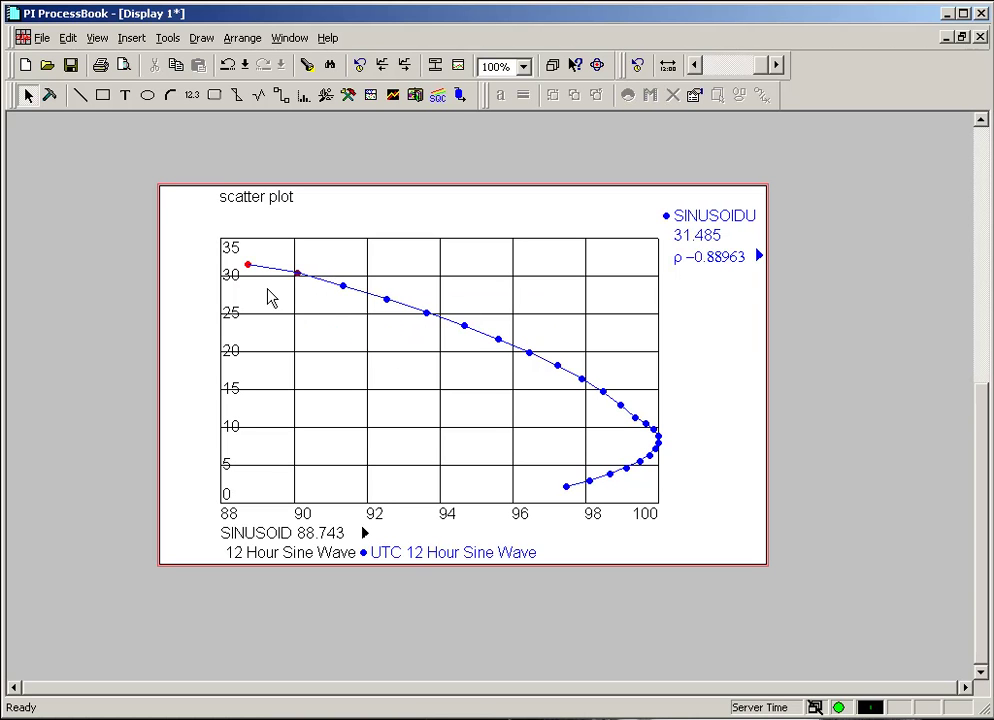
click(190, 264)
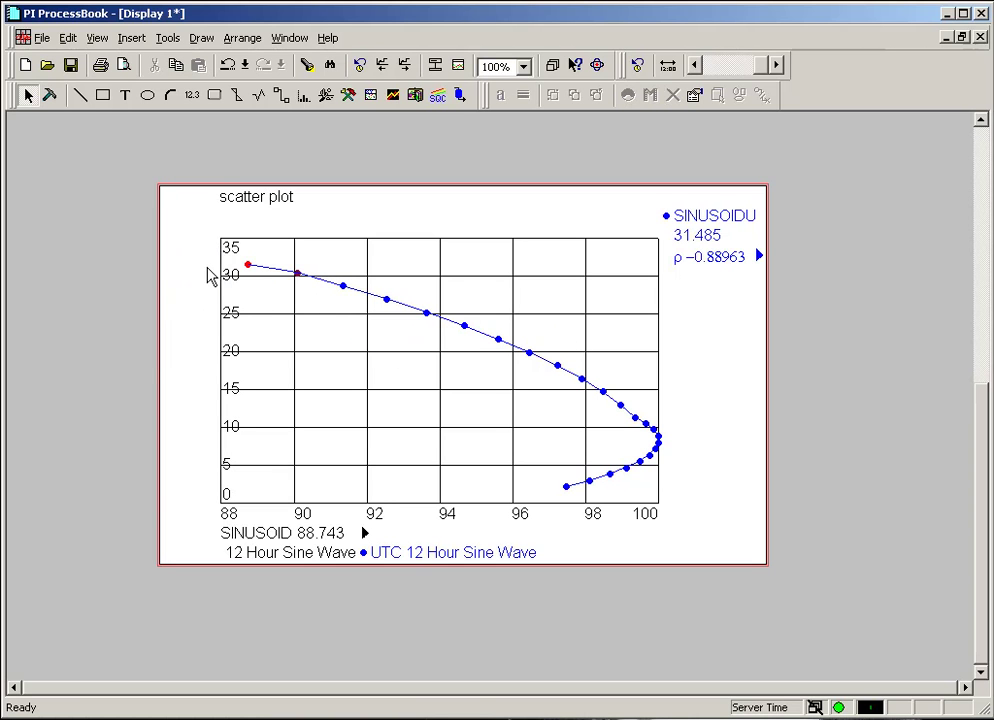